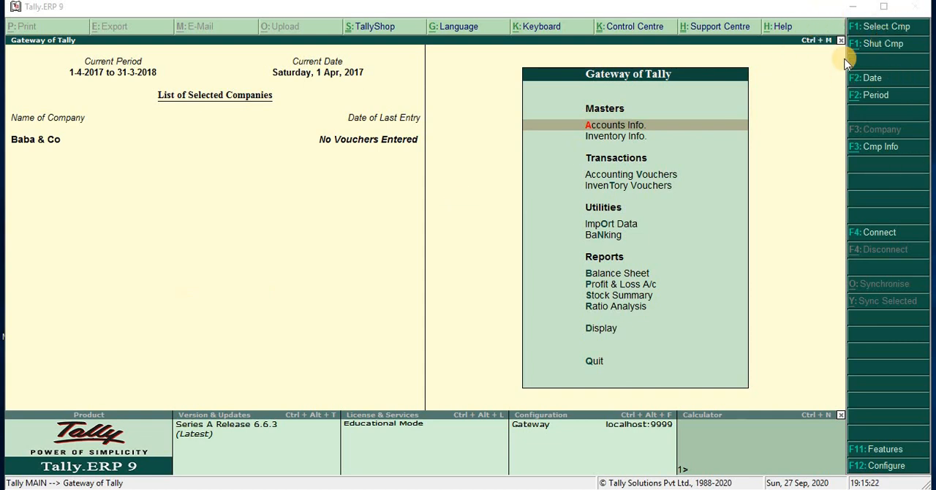
- Shut the open company Baba & Co and start creating a new company
left_click(883, 46)
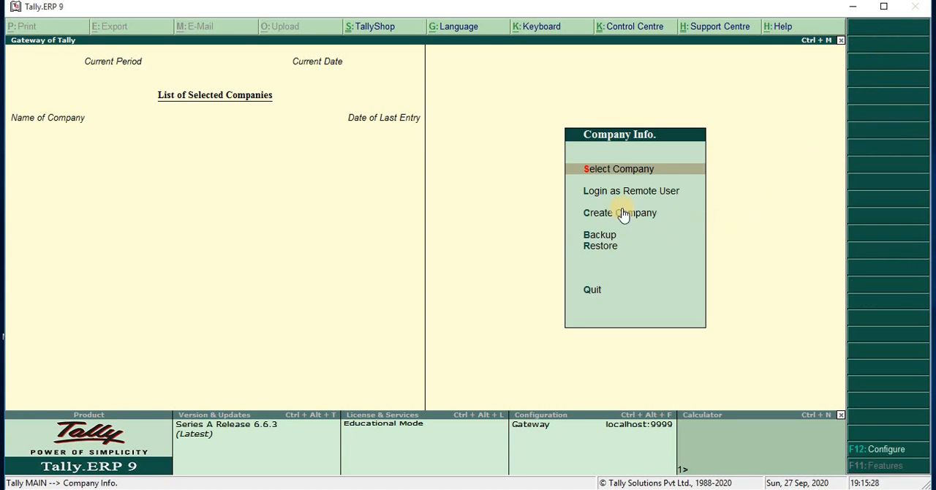
key("Down")
key("Down")
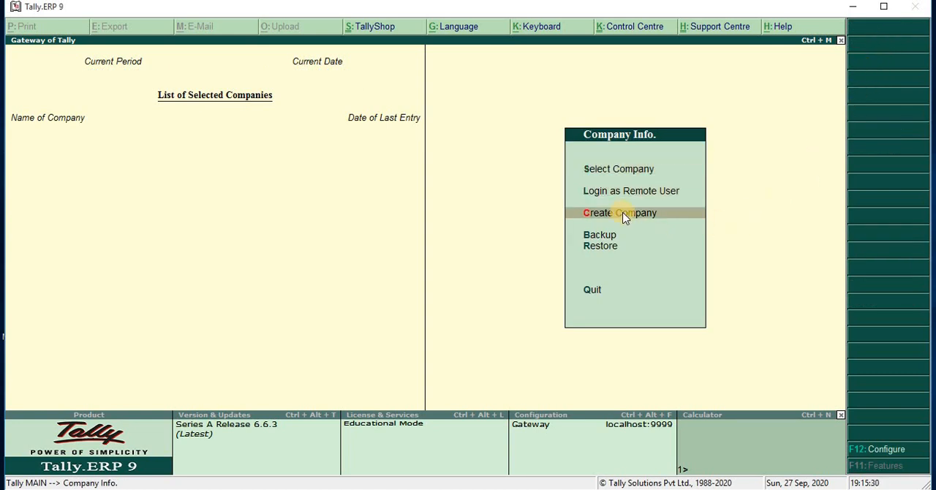
left_click(622, 213)
left_click(622, 213)
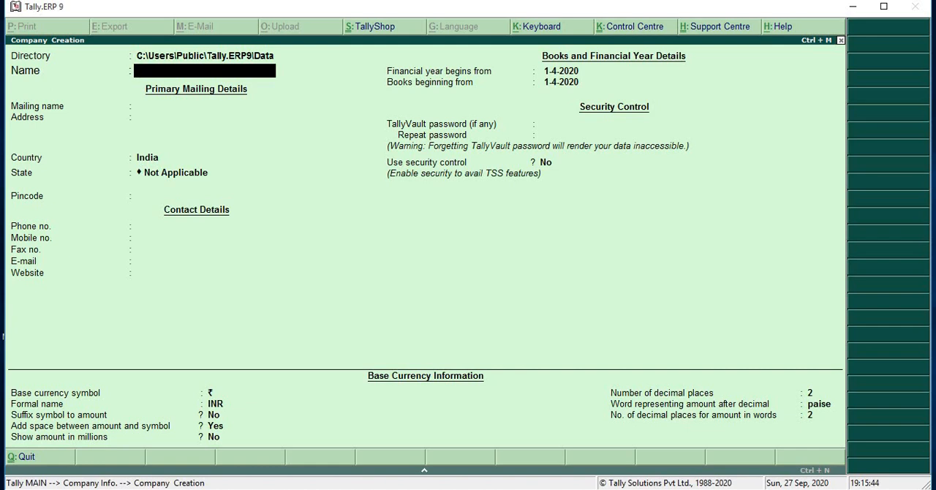
- Name the new company Alpha & Co and keep the same text as its mailing name
type("Alpha & Co")
key("Return")
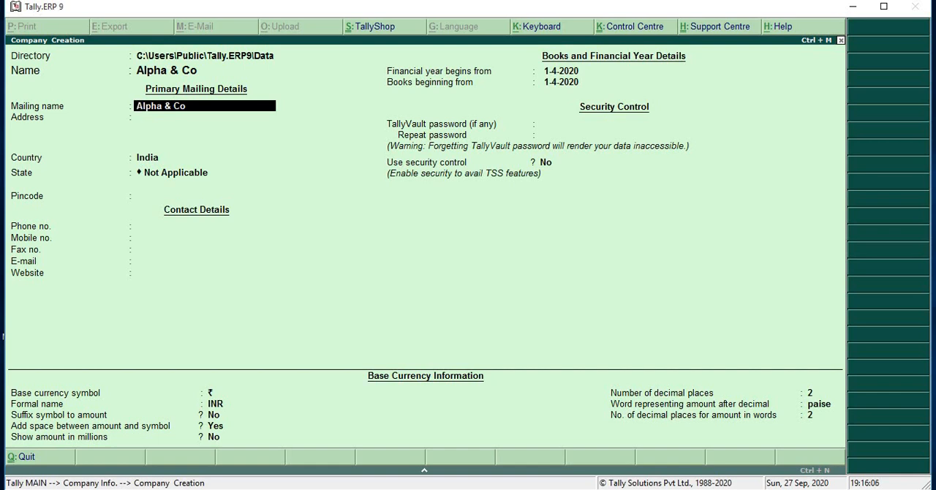
key("Return")
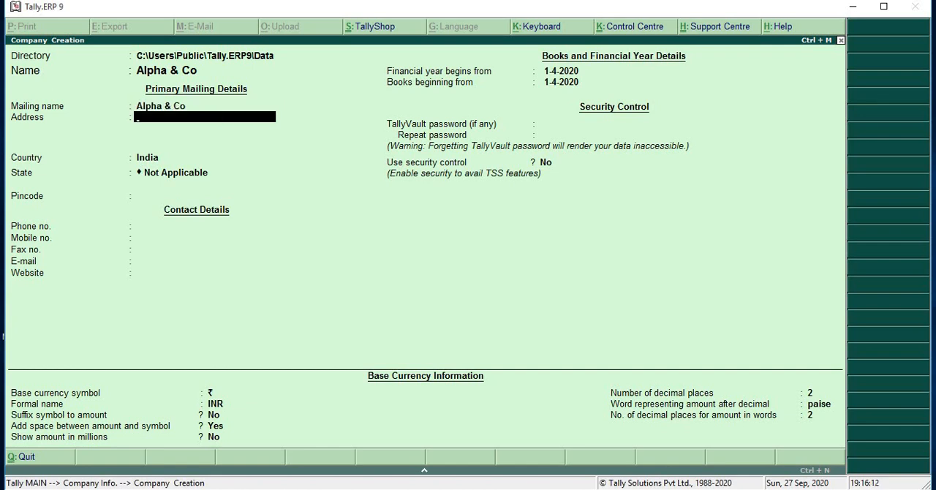
- Enter the company's postal address on the first address line and leave the remaining address lines blank
type("Delhi Zone Delhi In")
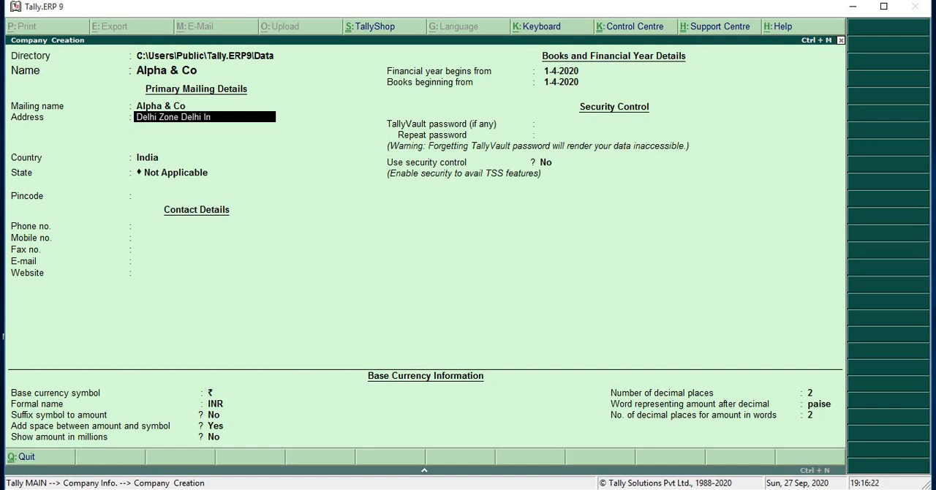
type("dia")
key("Return")
key("Return")
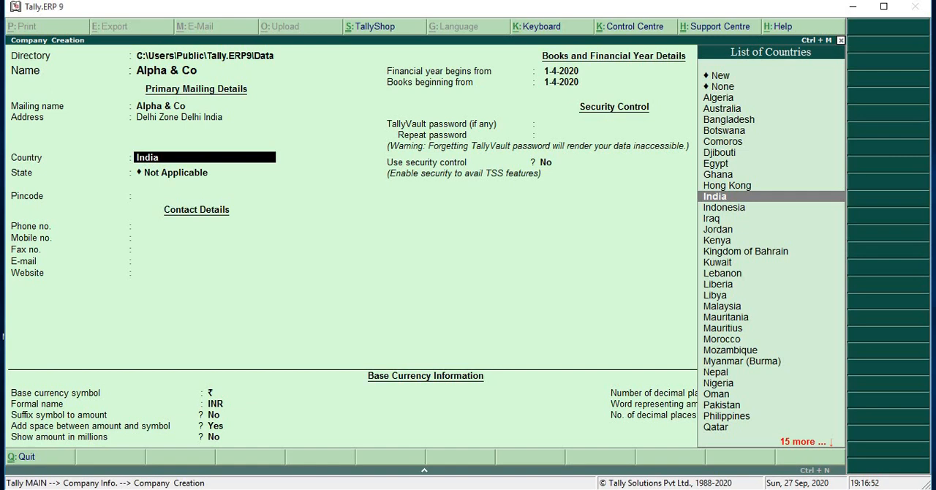
- Keep India as the country, choose Delhi as the state, and leave the pincode blank
key("Return")
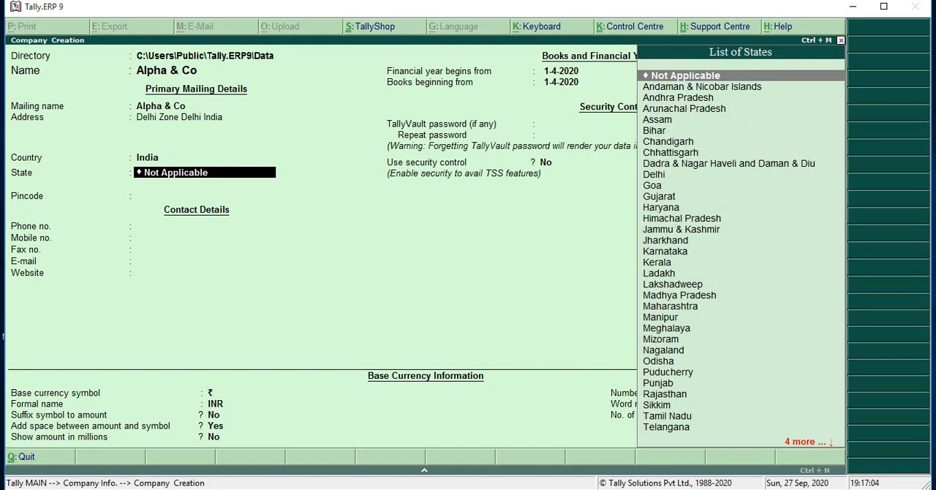
key("Down")
key("Down")
key("Down")
key("Down")
key("Down")
key("Down")
key("Down")
key("Down")
key("Down")
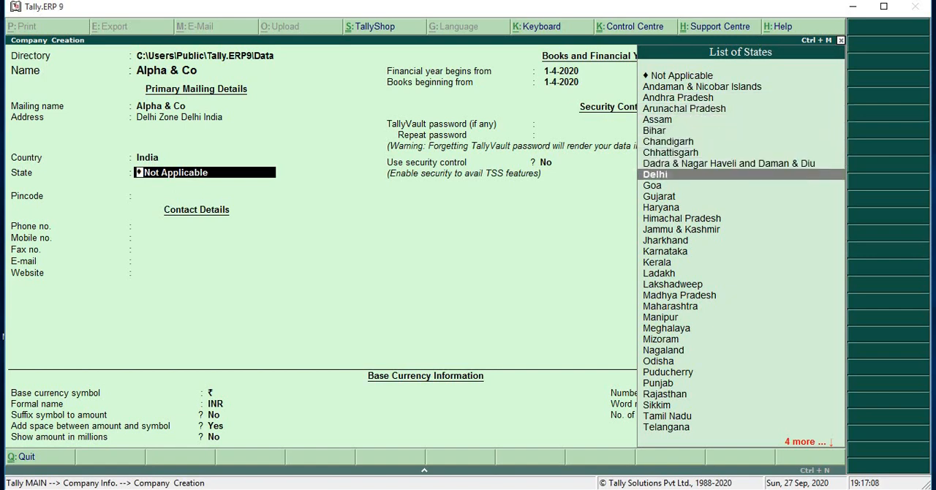
key("Return")
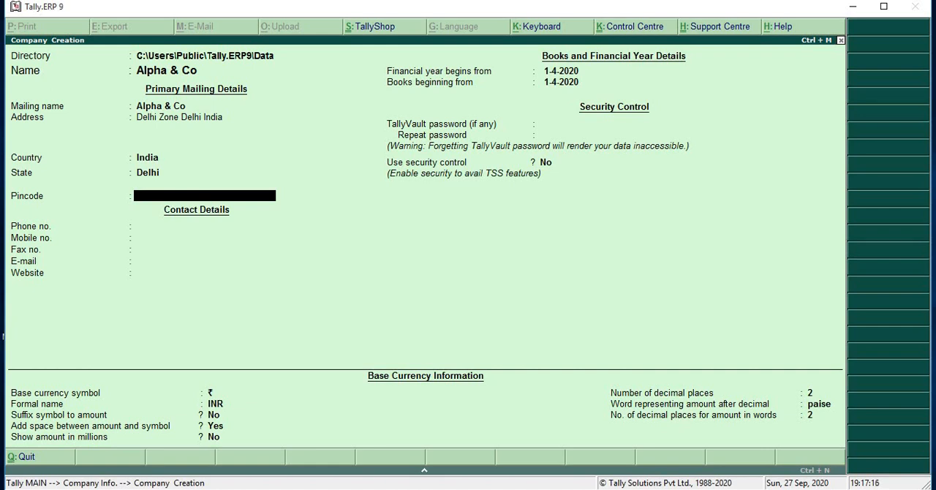
key("Return")
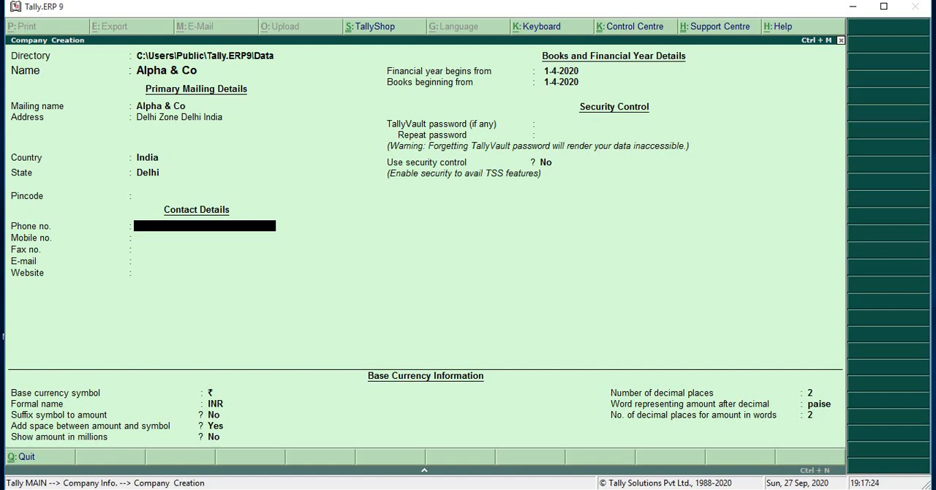
- Fill in the company's phone and mobile numbers, leaving the fax number blank
type("22020212")
key("Return")
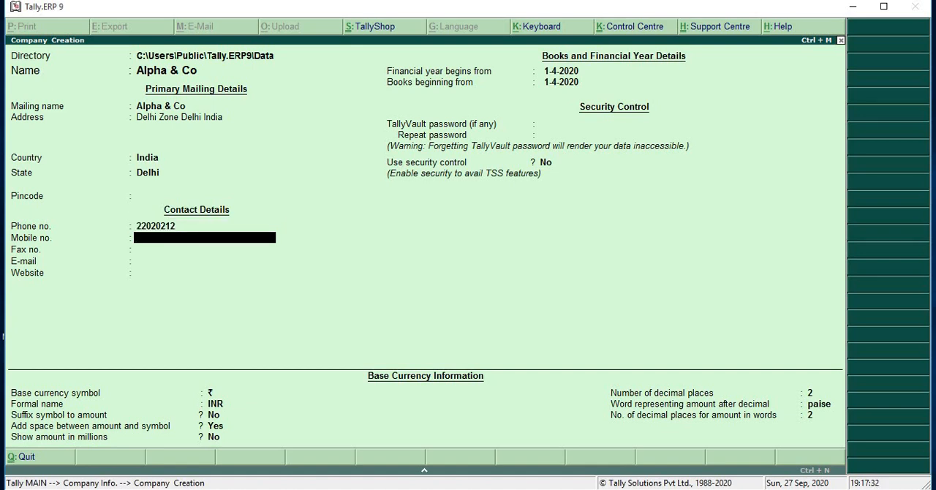
type("2654213")
key("Return")
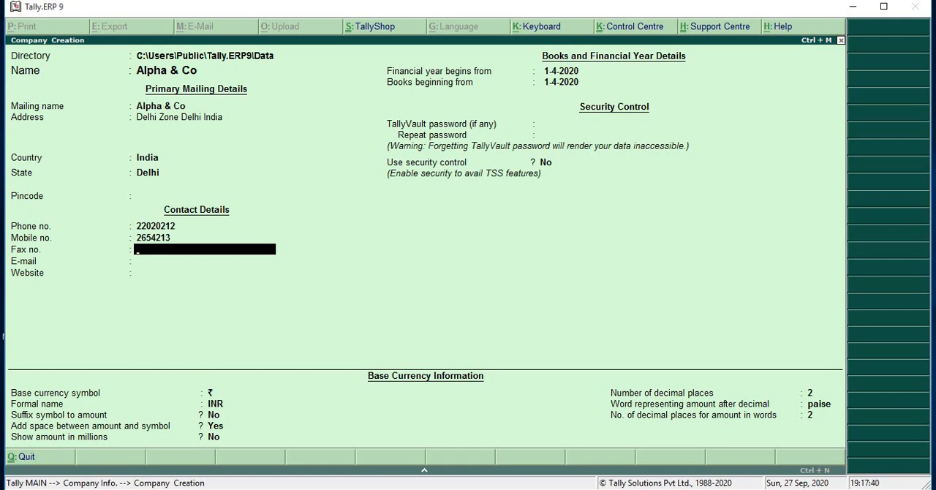
key("Return")
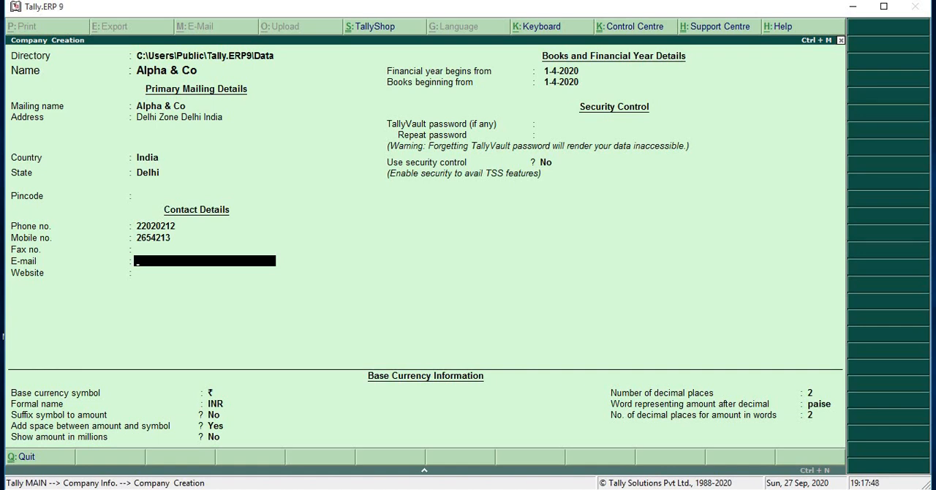
- Fill in the company's e-mail address in the contact details
key("Return")
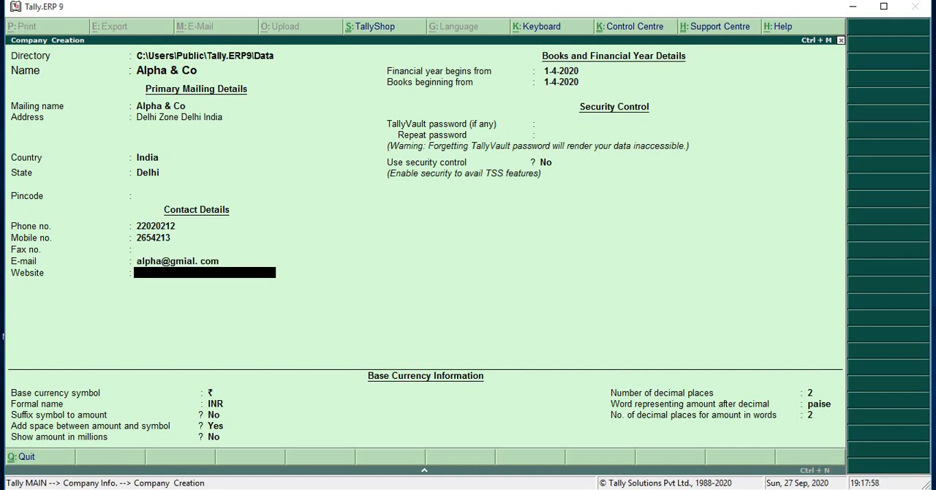
type("22")
key("BackSpace")
key("BackSpace")
key("BackSpace")
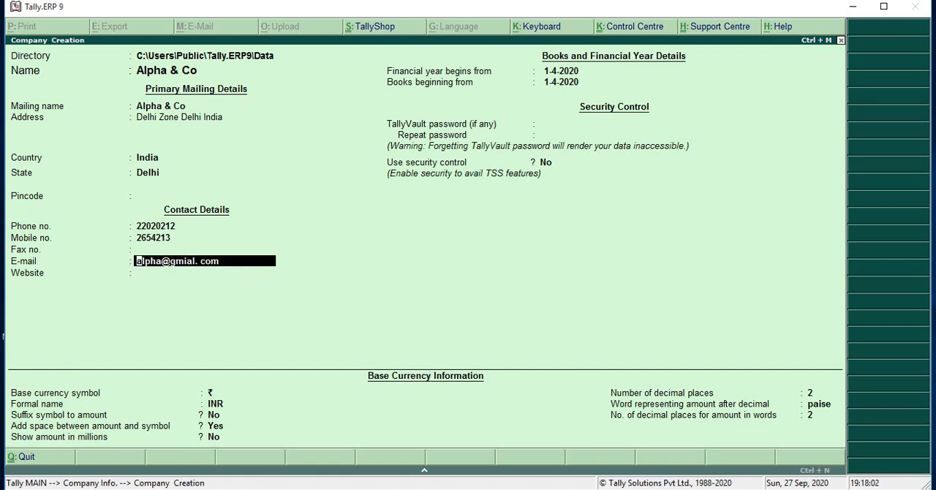
key("Return")
type("w")
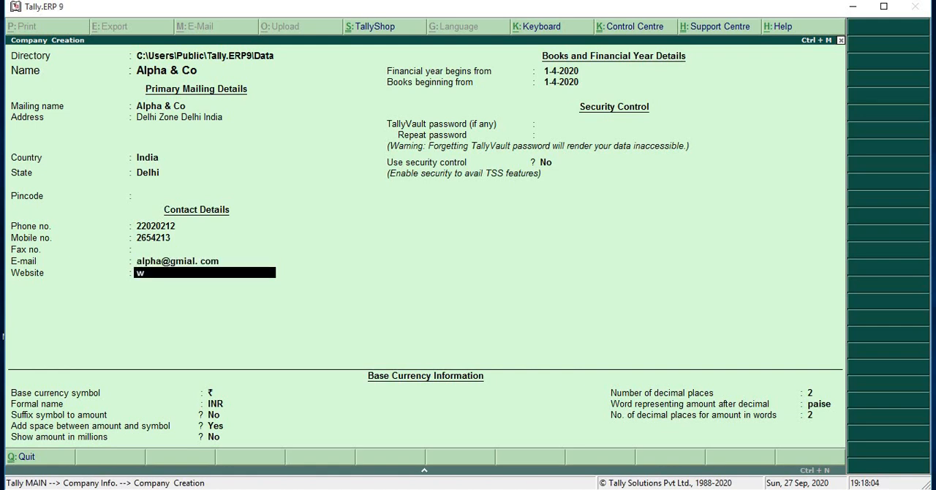
type("ww.aph")
type("p")
key("BackSpace")
type("op")
key("BackSpace")
type("k")
key("BackSpace")
key("BackSpace")
type("ipha.com")
key("Return")
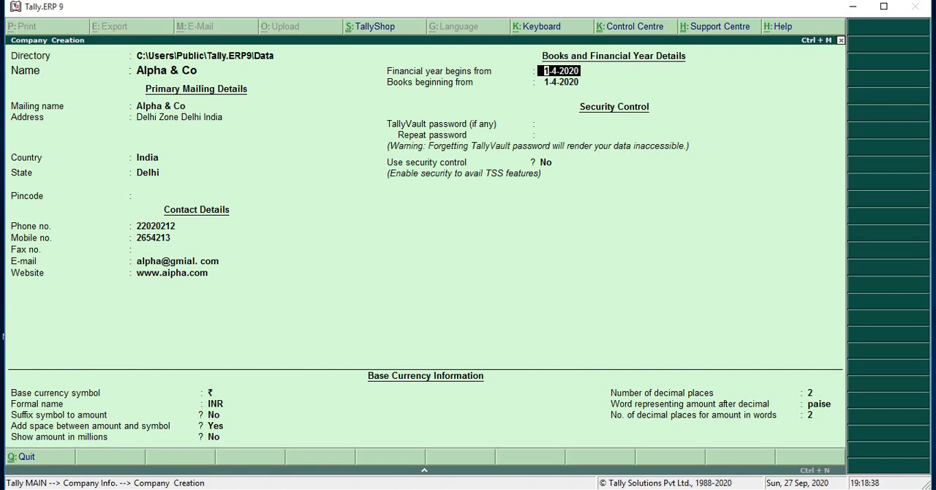
- Set the financial year and books to begin on 1-4-2017, leaving the TallyVault password blank and security control at No
type("1-4-2017")
key("Return")
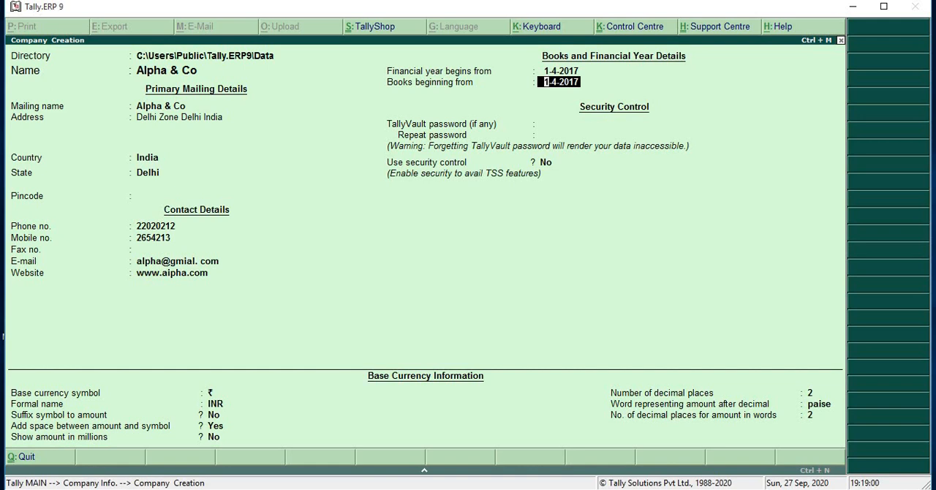
key("Return")
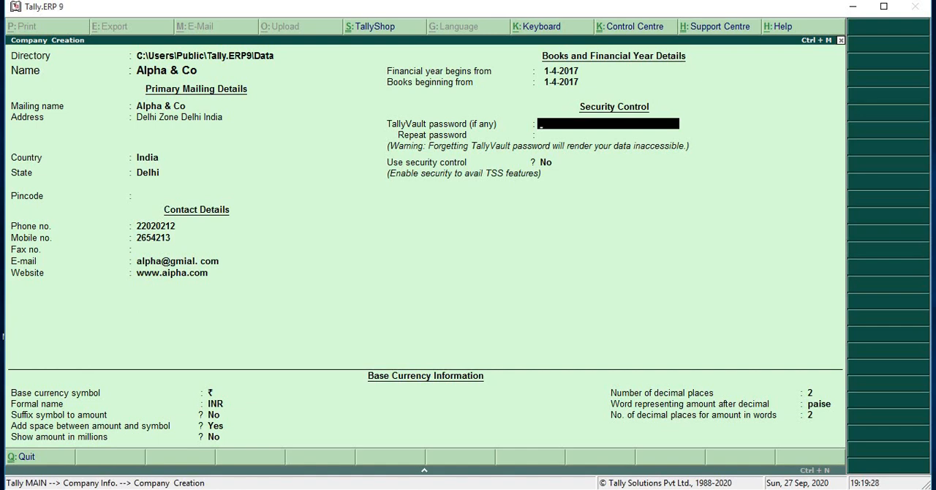
key("Return")
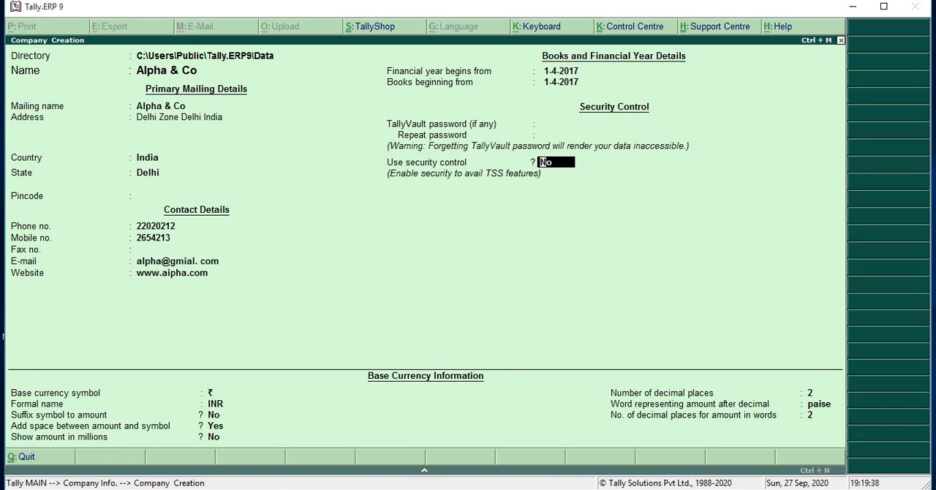
key("Return")
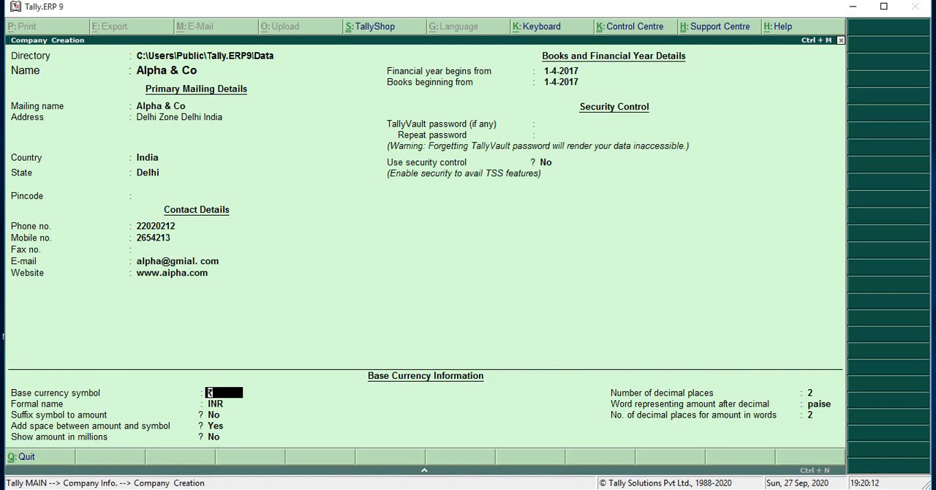
- Keep the ₹ symbol and INR name, set the symbol suffix to Yes, and keep spacing at Yes and millions at No
key("Return")
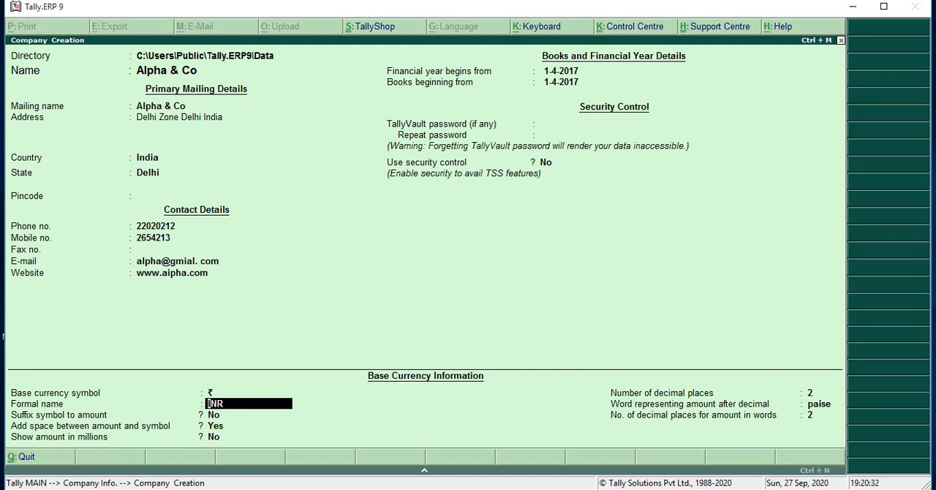
key("Return")
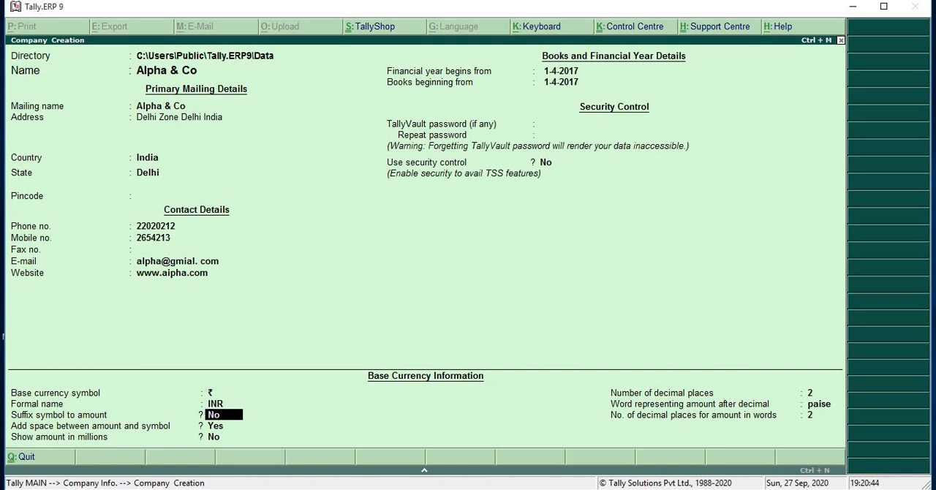
type("yes")
key("Return")
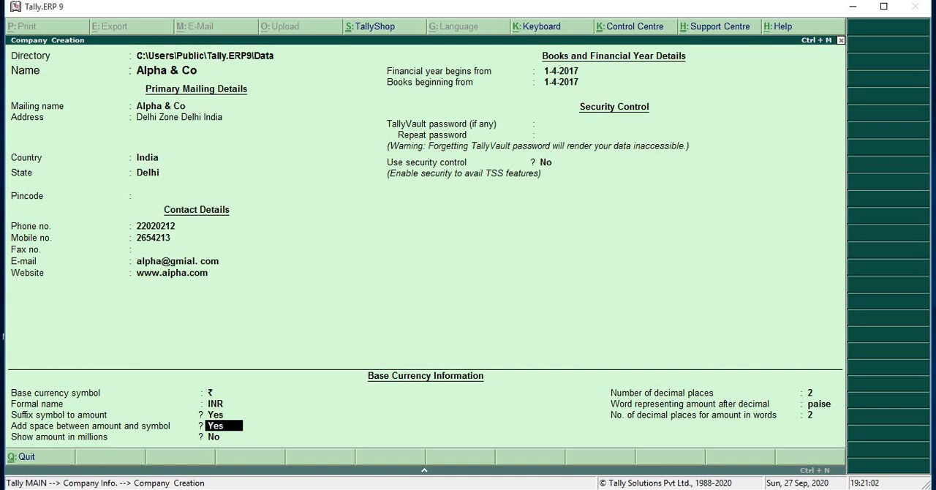
key("Return")
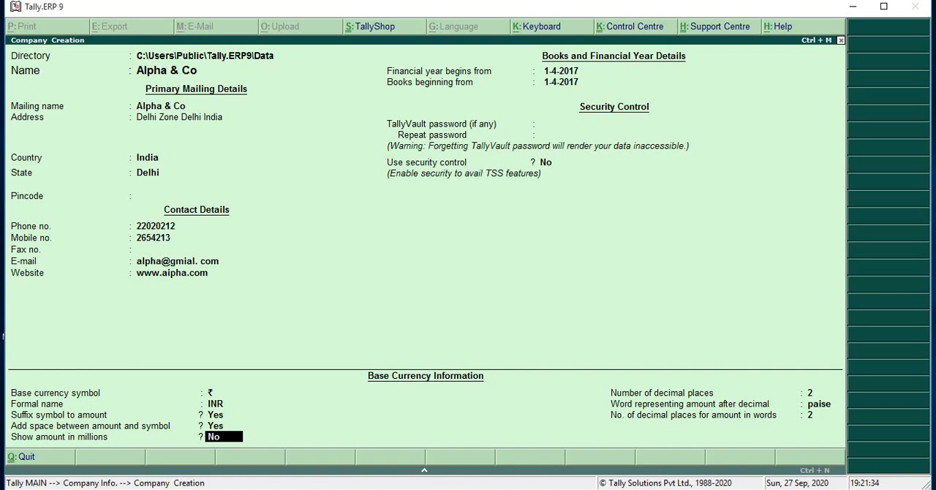
key("Return")
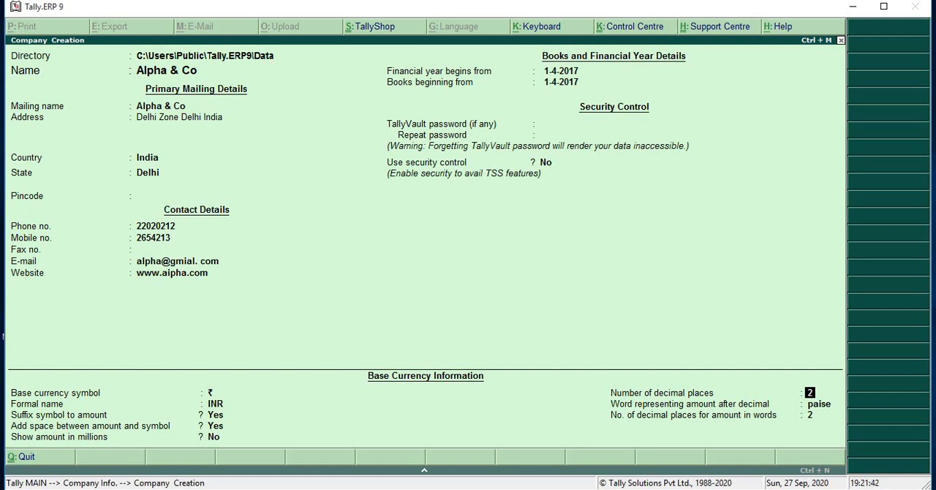
- Keep 2 decimal places, paise as the decimal word, and 2 decimal places for amounts in words, completing the company form
key("Return")
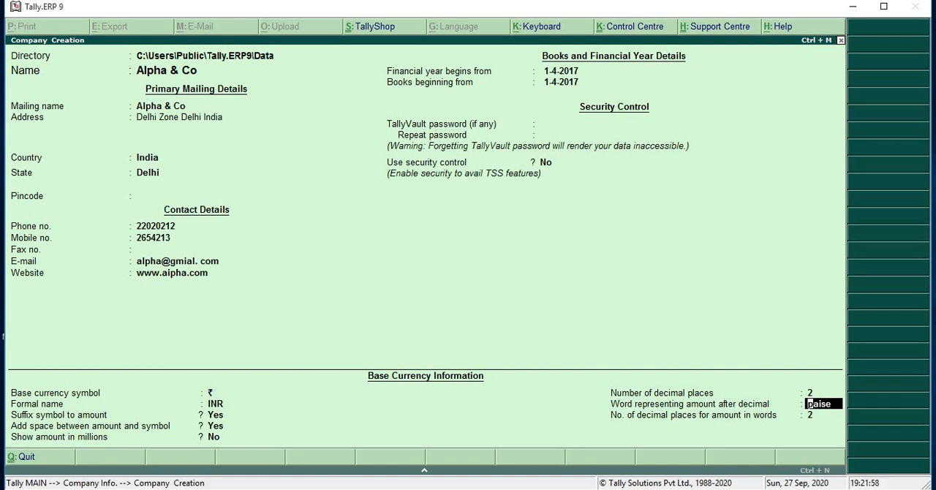
key("Return")
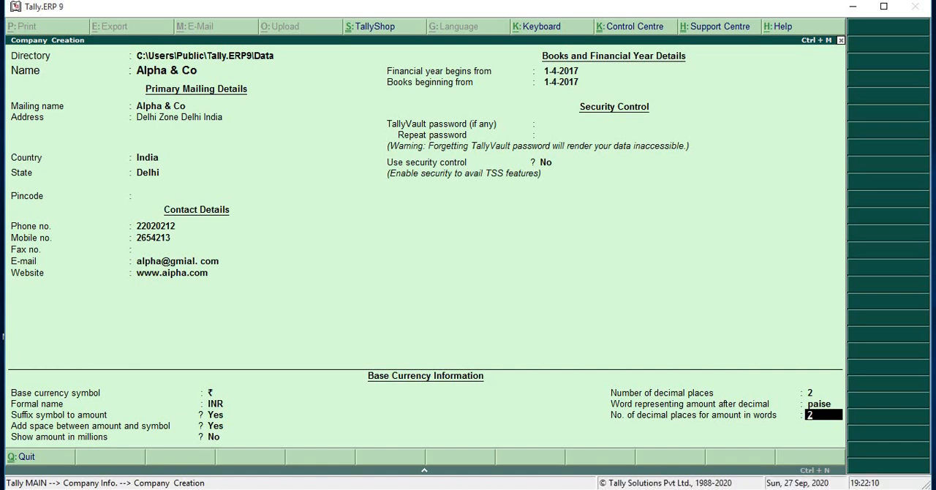
key("Return")
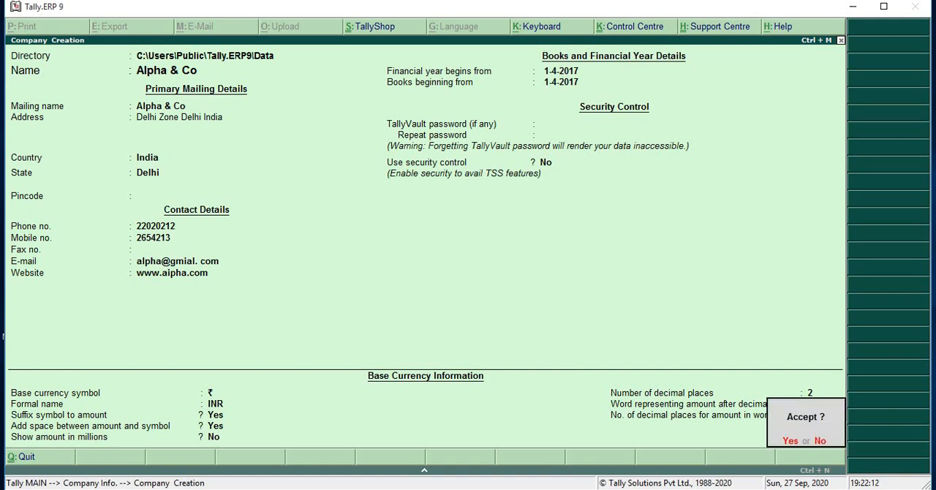